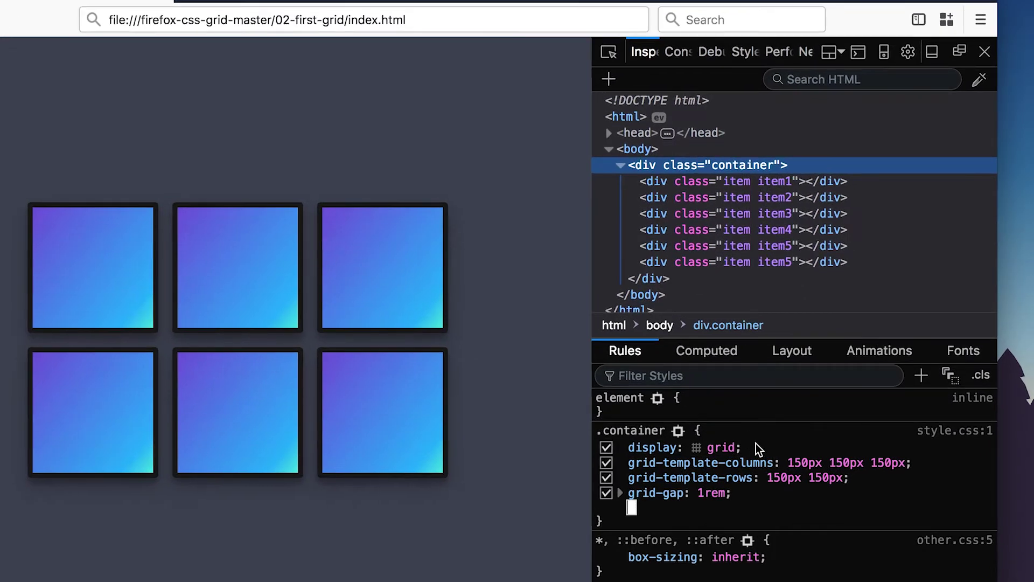
- Highlight the display: grid, grid-template-columns and 150px 150px row track declarations in turn
double_click(711, 446)
drag(741, 447, 629, 446)
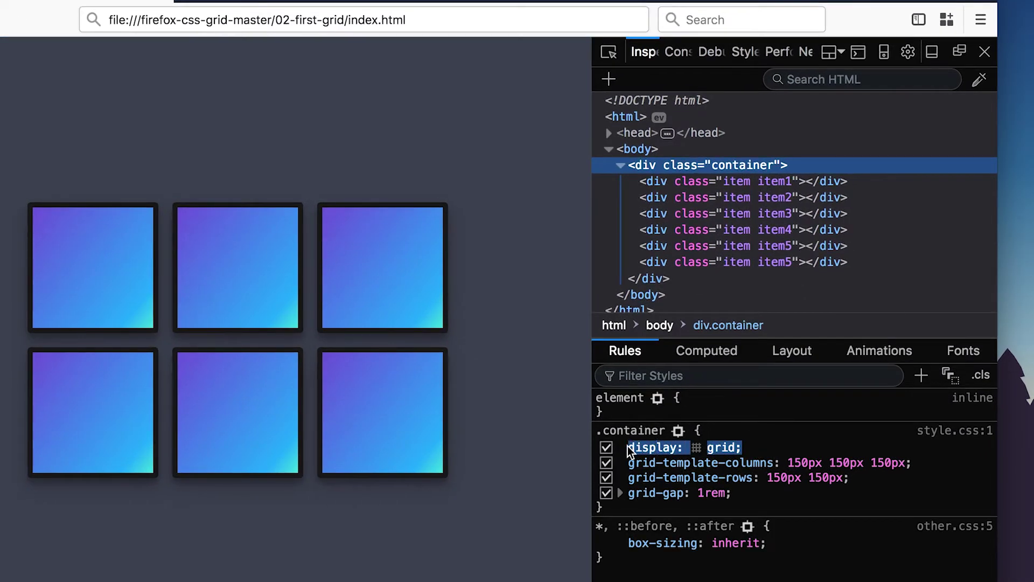
click(762, 447)
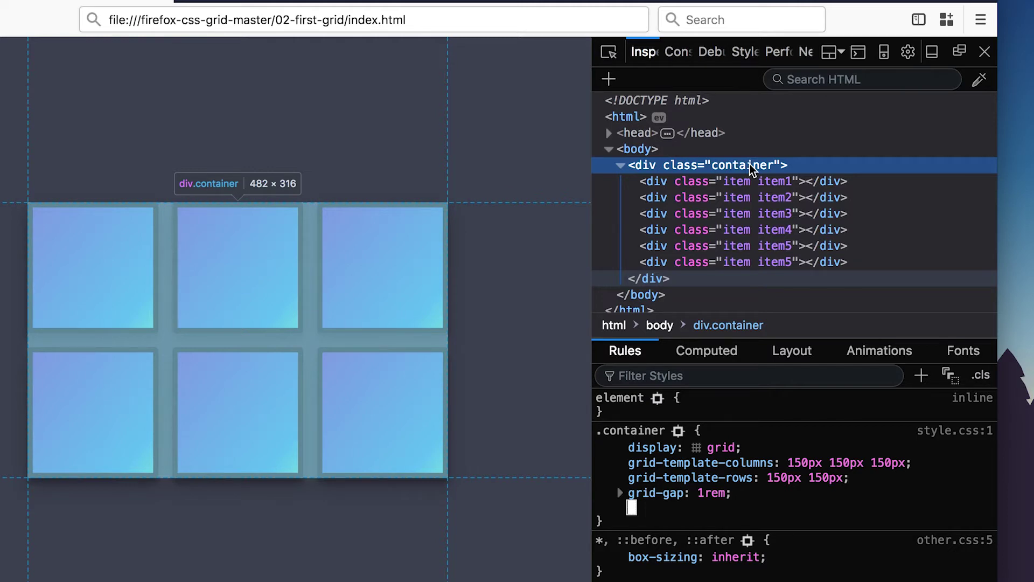
mouse_move(768, 469)
drag(913, 462, 628, 463)
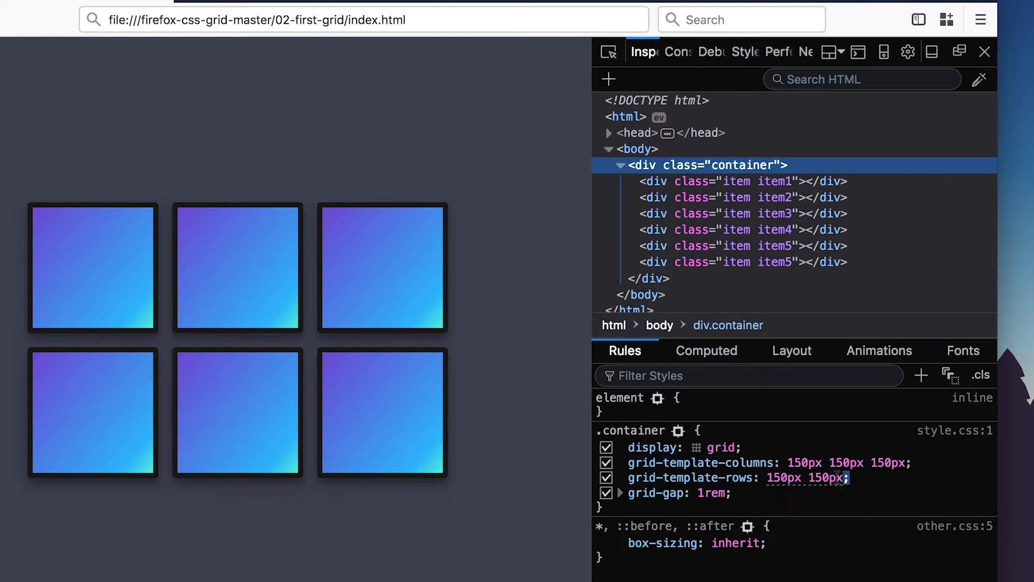
drag(850, 477, 627, 476)
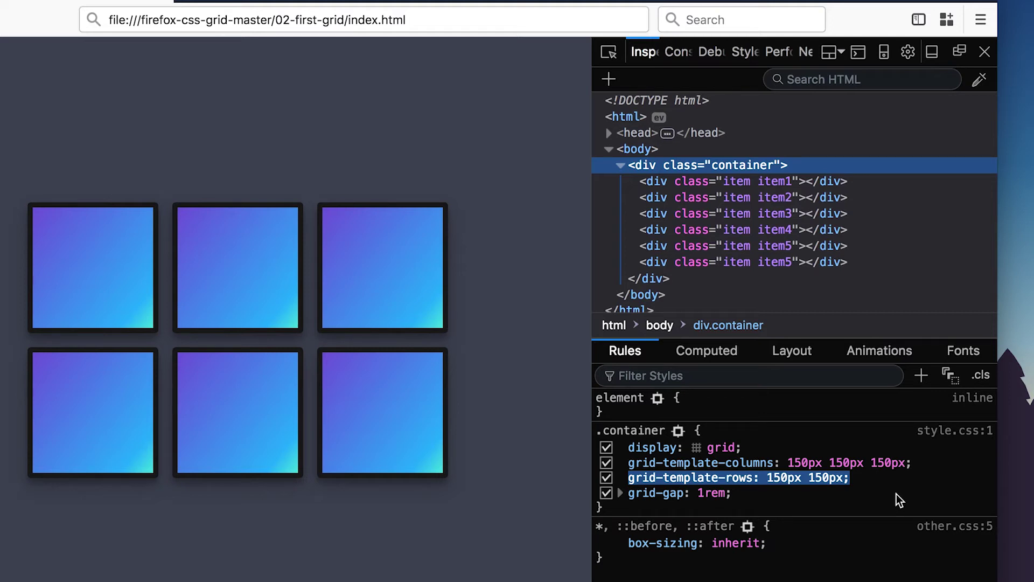
- Expand grid-gap into its 1rem row and column gaps, highlight all three, and start a new property
drag(731, 493, 629, 493)
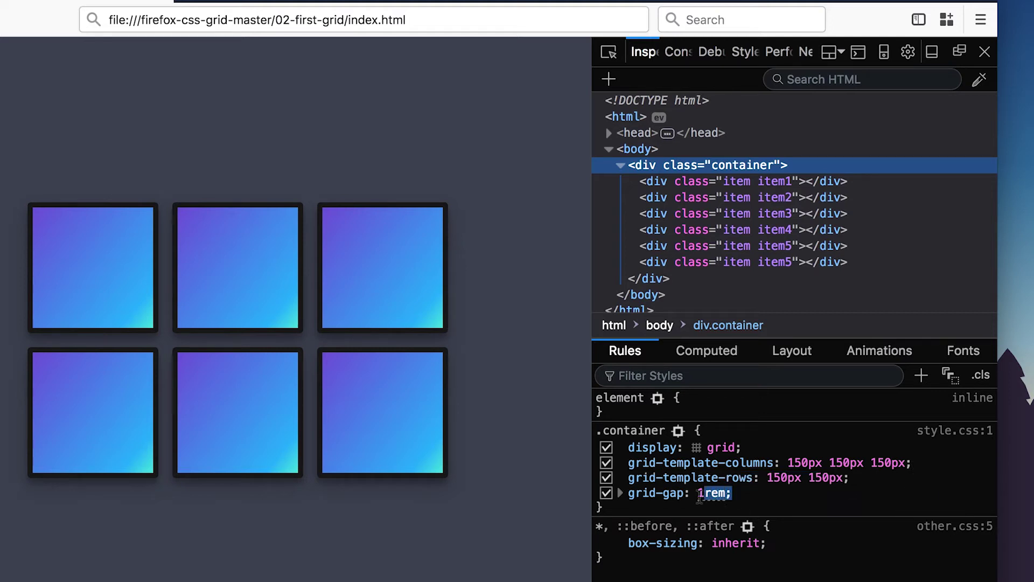
click(619, 493)
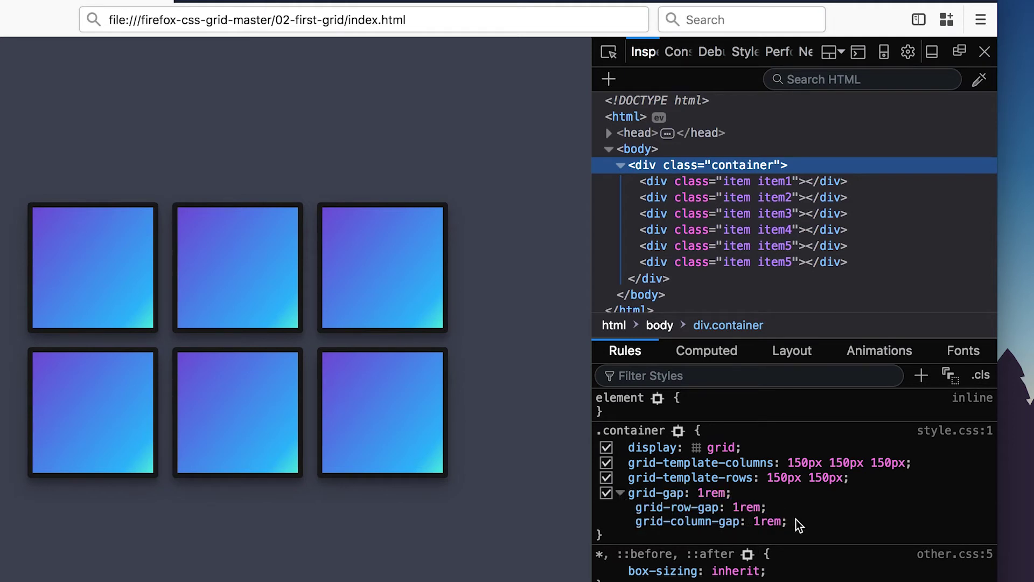
drag(786, 522, 629, 493)
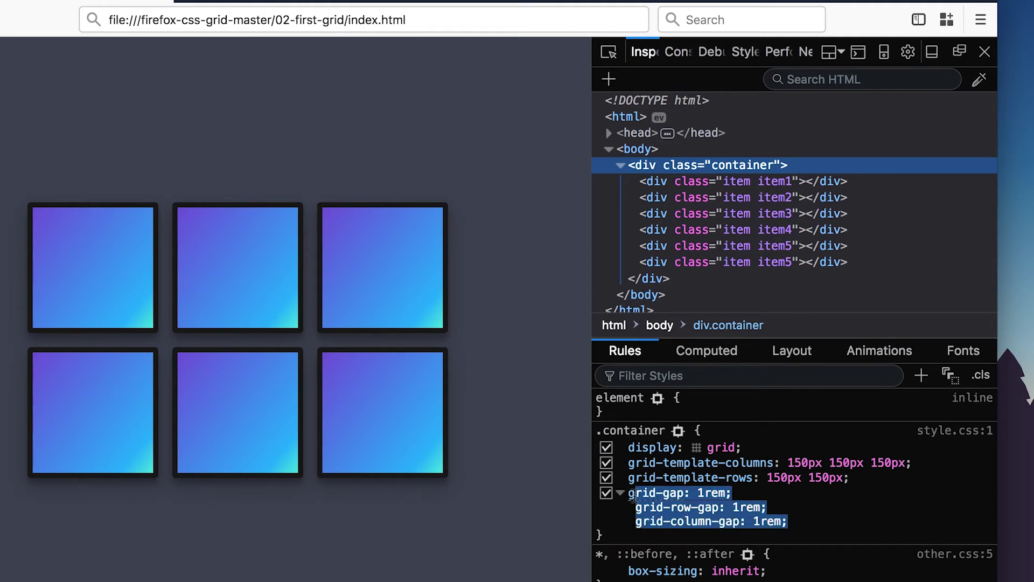
click(813, 522)
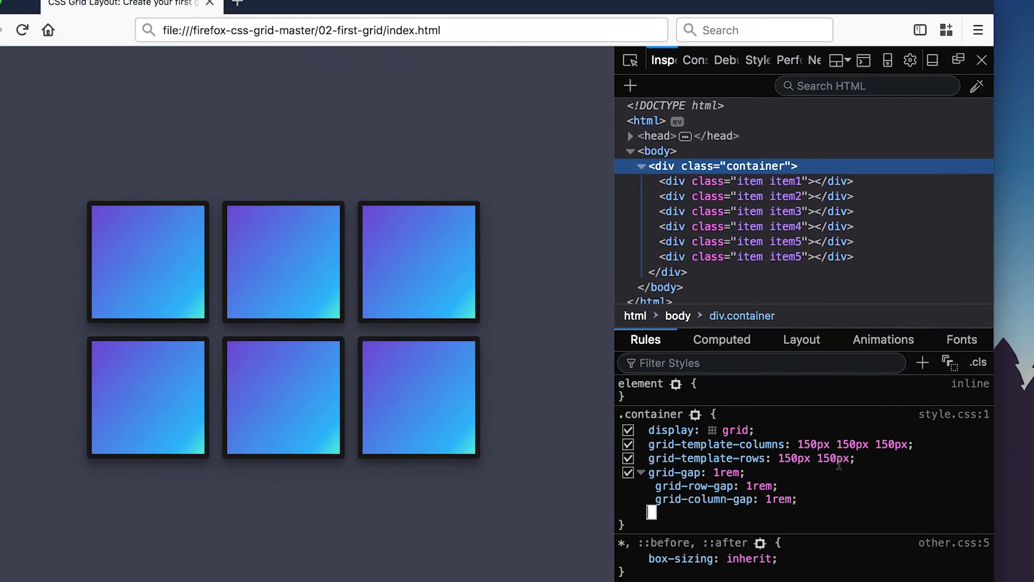